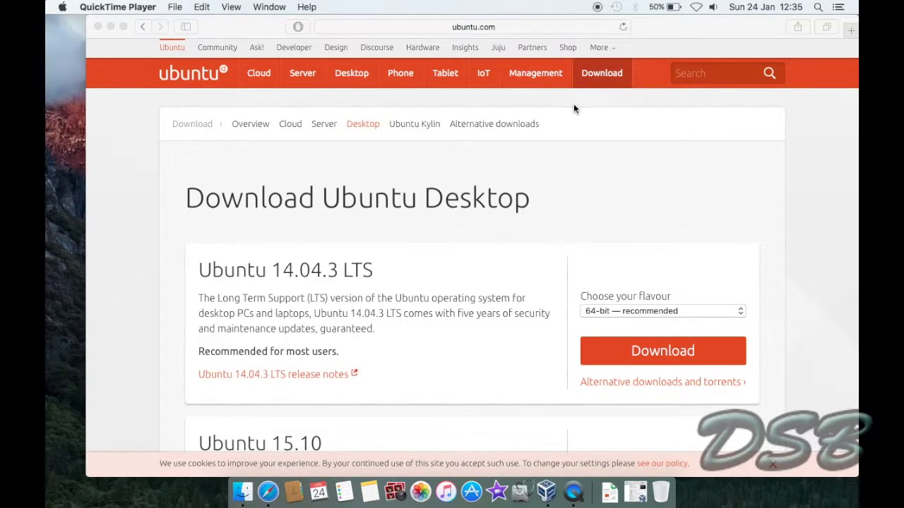
Check the 64-bit Ubuntu Desktop flavours for 14.04.3 LTS and 15.10, then minimise Safari.
{"action": "left_click", "coordinate": [602, 74]}
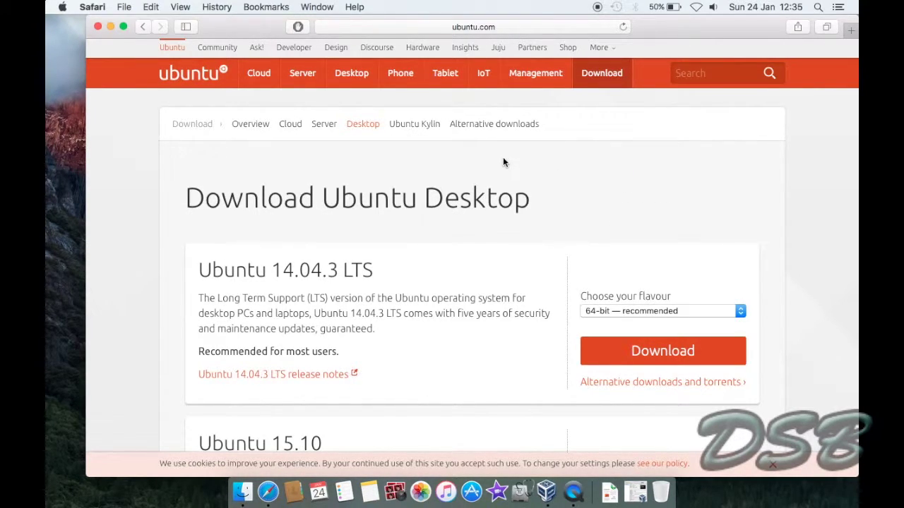
{"action": "scroll", "coordinate": [552, 247], "scroll_direction": "down", "scroll_amount": 3}
{"action": "scroll", "coordinate": [552, 251], "scroll_direction": "down", "scroll_amount": 2}
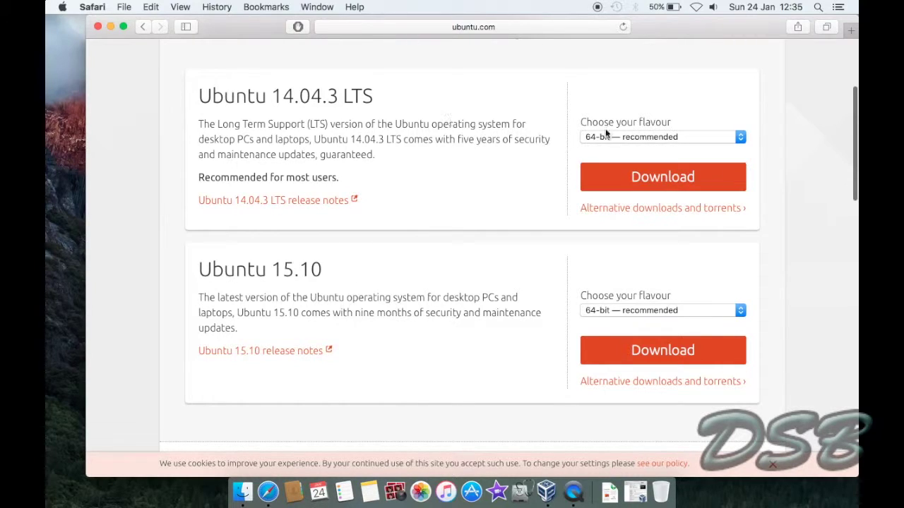
{"action": "left_click", "coordinate": [626, 143]}
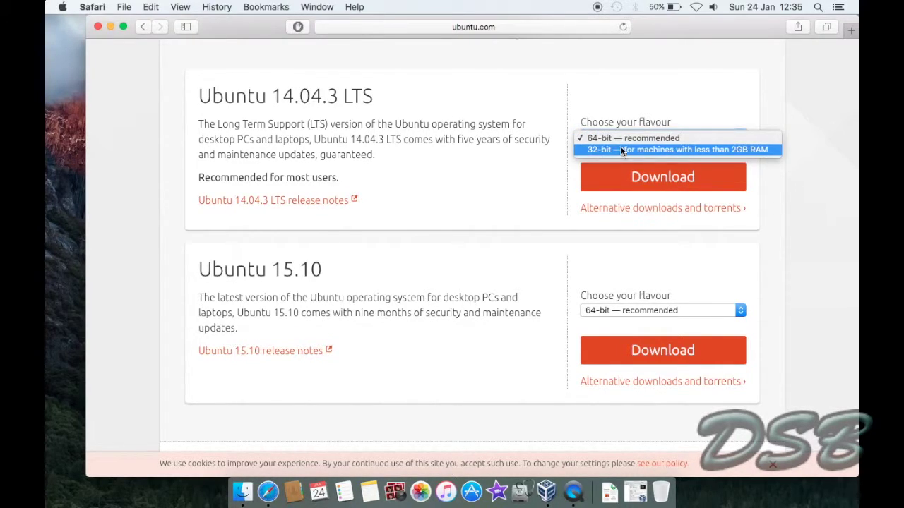
{"action": "left_click", "coordinate": [511, 161]}
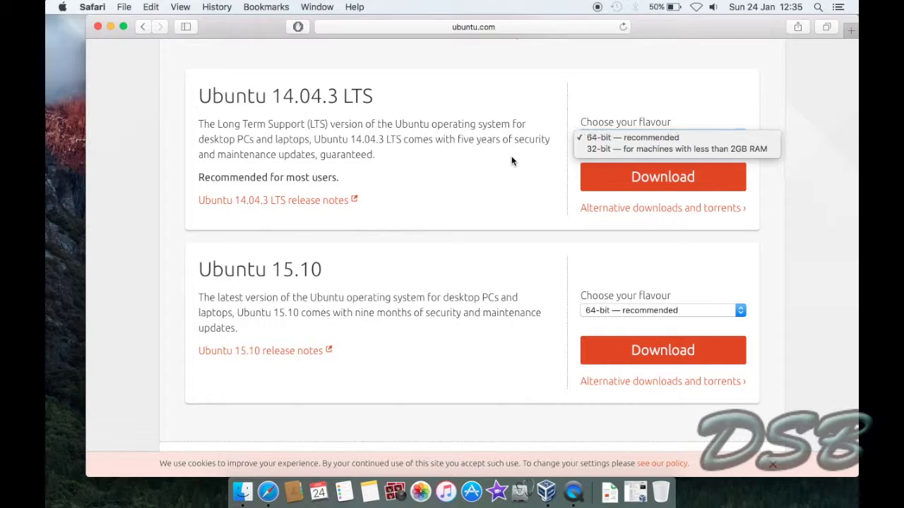
{"action": "left_click", "coordinate": [590, 310]}
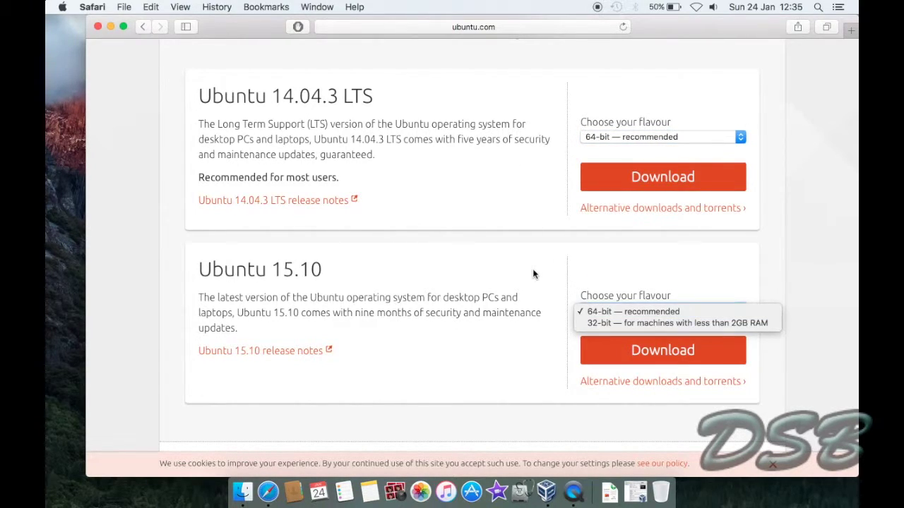
{"action": "left_click", "coordinate": [533, 274]}
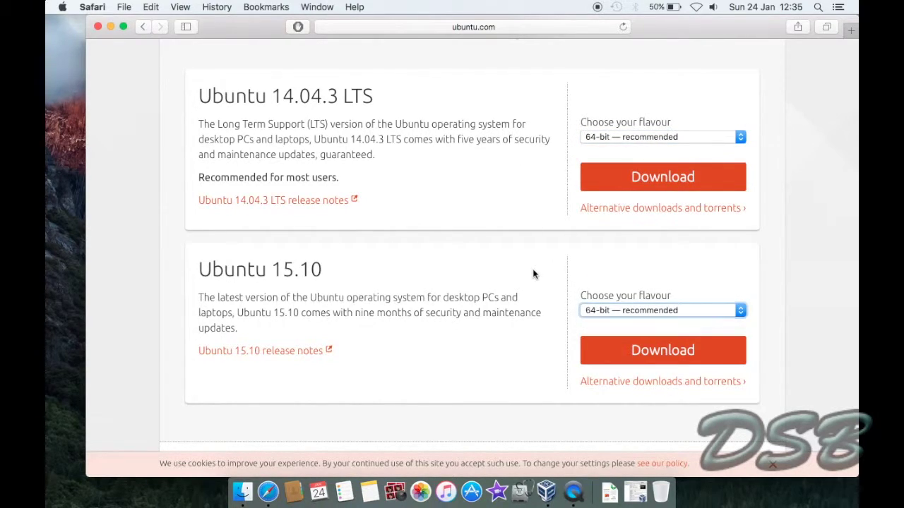
{"action": "left_click", "coordinate": [111, 27]}
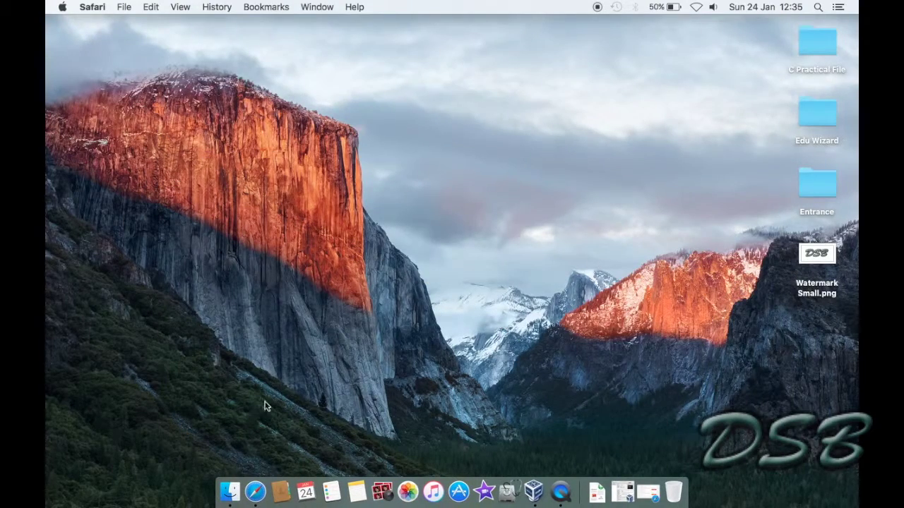
Launch VirtualBox and start a new machine of type Linux, version Ubuntu (64 bit).
{"action": "left_click", "coordinate": [526, 498]}
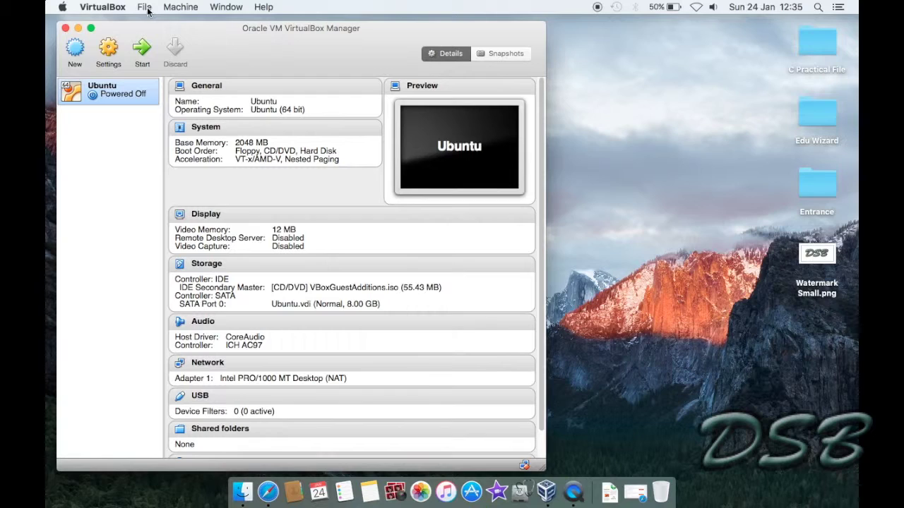
{"action": "left_click", "coordinate": [74, 51]}
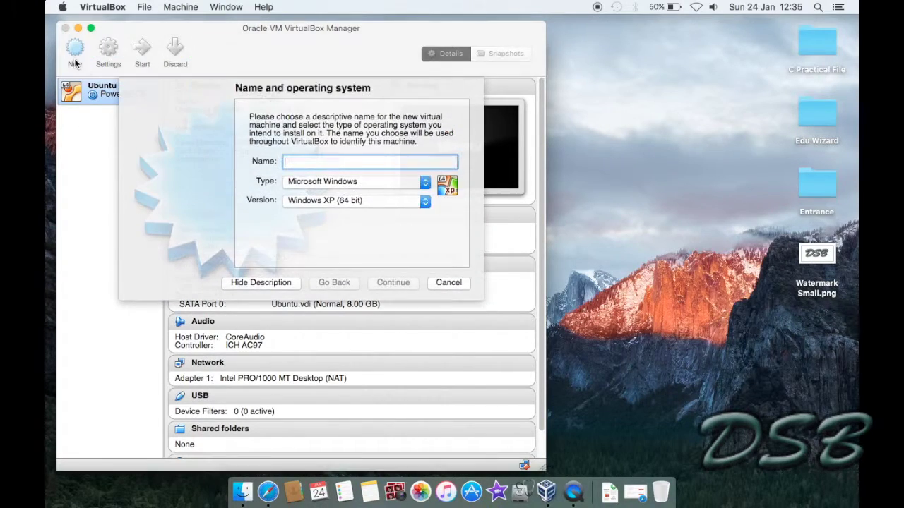
{"action": "left_click", "coordinate": [401, 182]}
{"action": "left_click", "coordinate": [318, 192]}
{"action": "left_click", "coordinate": [320, 200]}
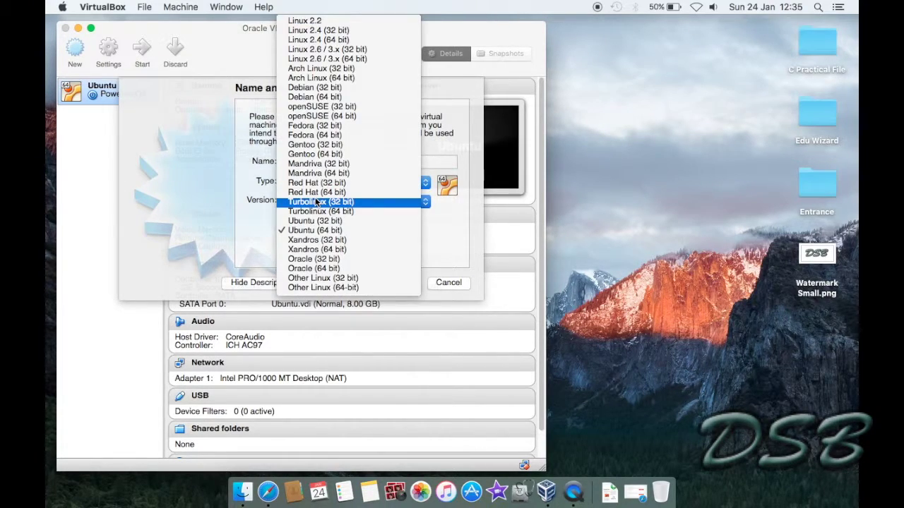
{"action": "left_click", "coordinate": [317, 230]}
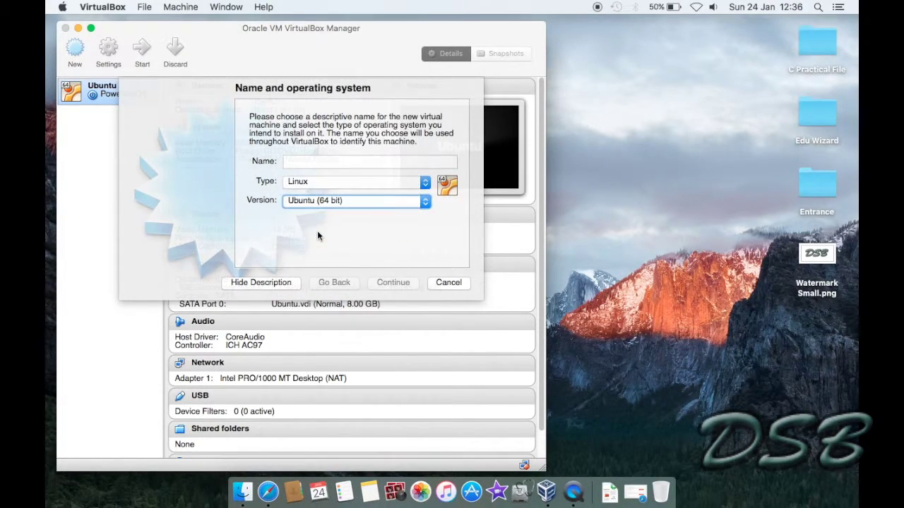
Name the machine Try-Ubuntu and continue to the memory step.
{"action": "left_click", "coordinate": [333, 162]}
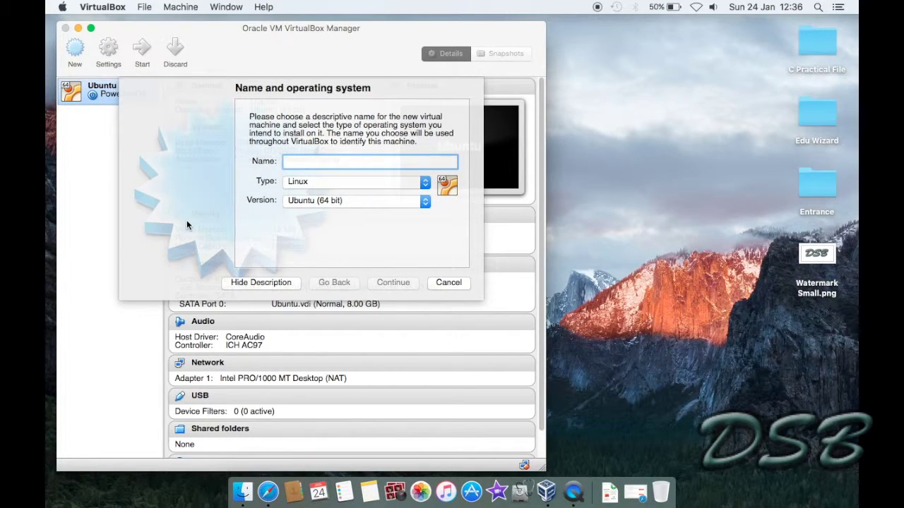
{"action": "type", "text": "Try-Ubunutu"}
{"action": "key", "text": "BackSpace"}
{"action": "key", "text": "BackSpace"}
{"action": "key", "text": "BackSpace"}
{"action": "type", "text": "tu"}
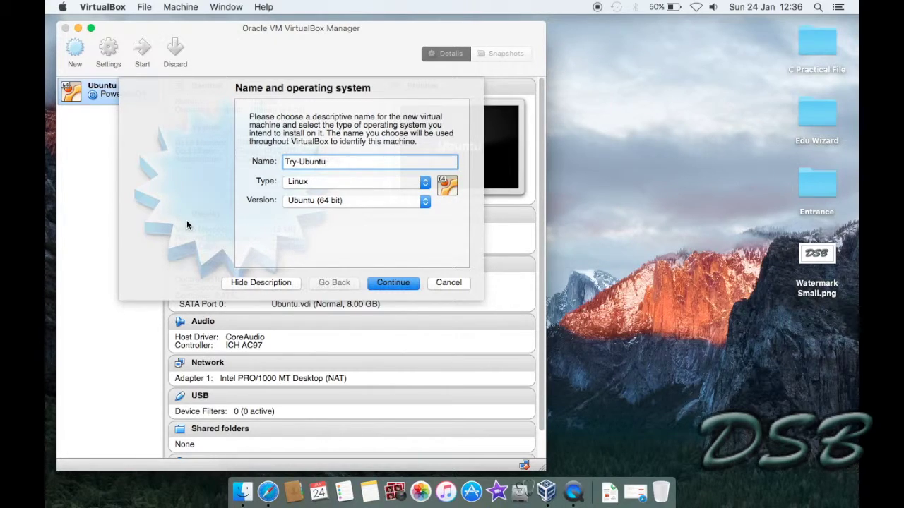
{"action": "left_click", "coordinate": [382, 286]}
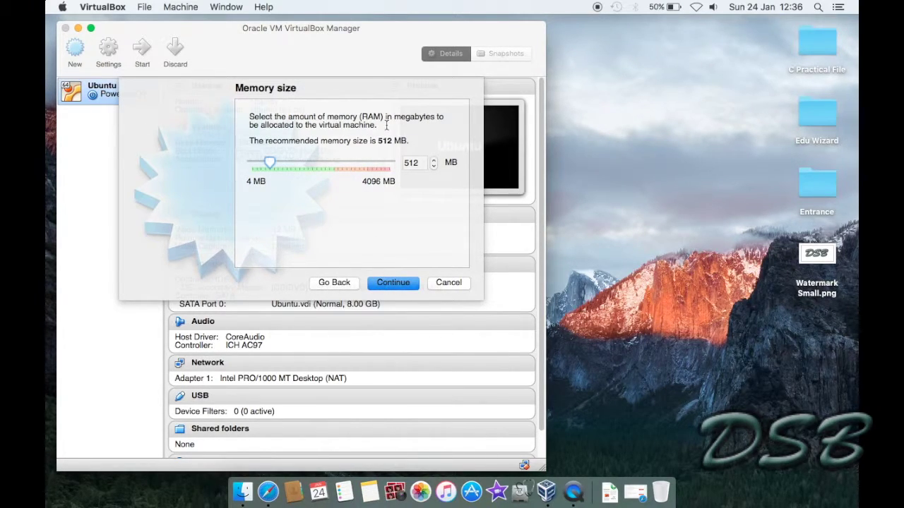
Enter 1024 MB as the machine's memory and continue to the hard drive page.
{"action": "key", "text": "Tab"}
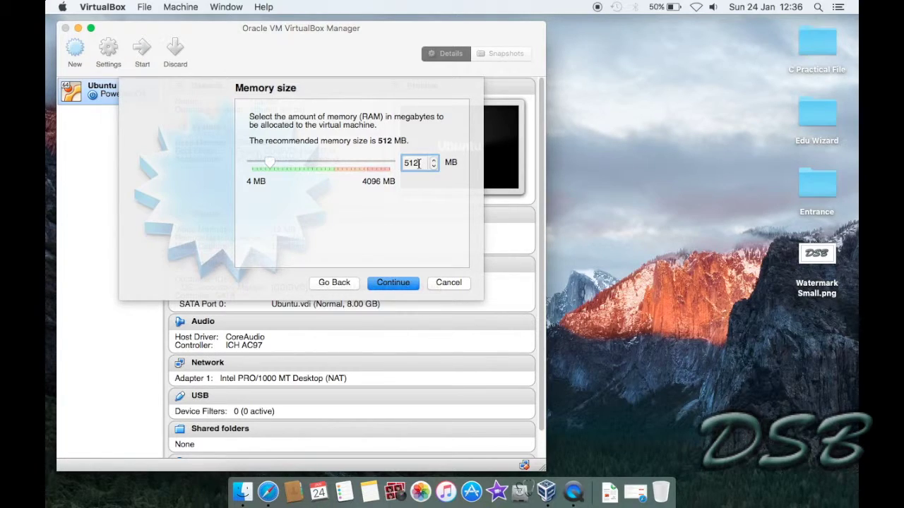
{"action": "type", "text": "1024"}
{"action": "left_click", "coordinate": [404, 282]}
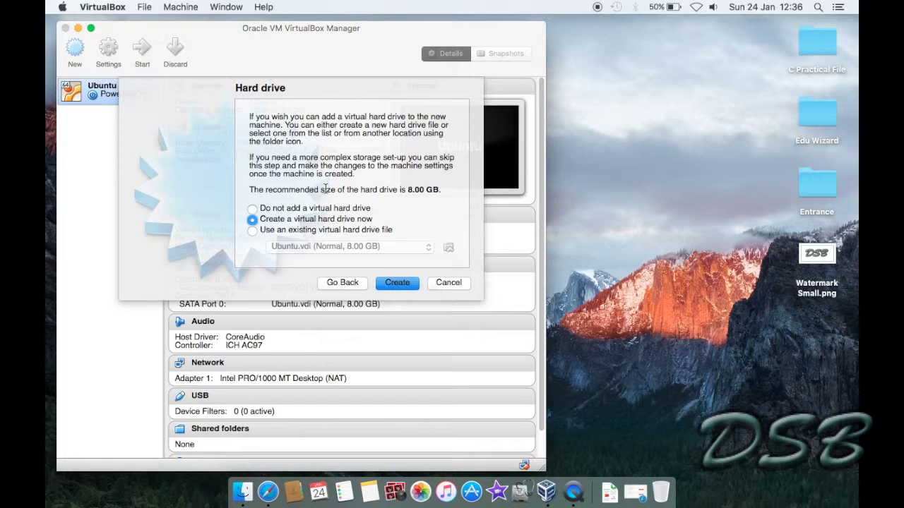
Choose a new VDI virtual hard disk with fixed size.
{"action": "left_click", "coordinate": [397, 283]}
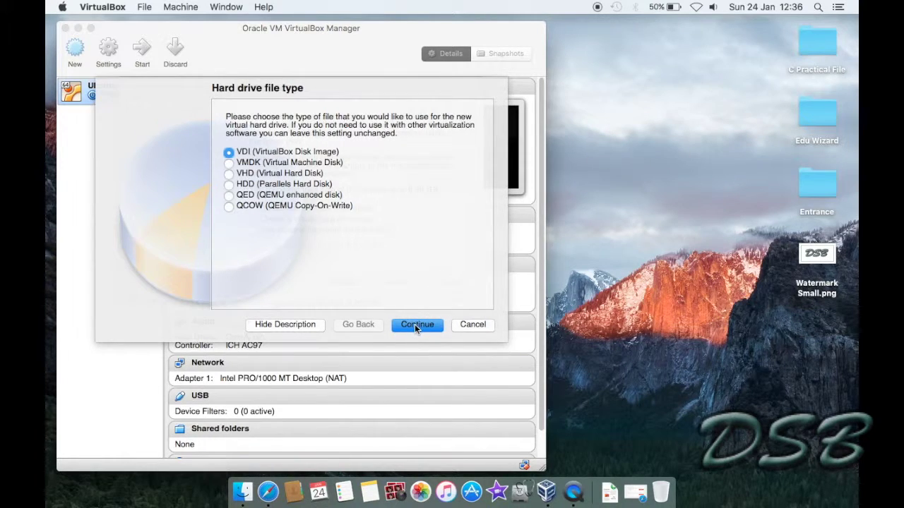
{"action": "left_click", "coordinate": [416, 326]}
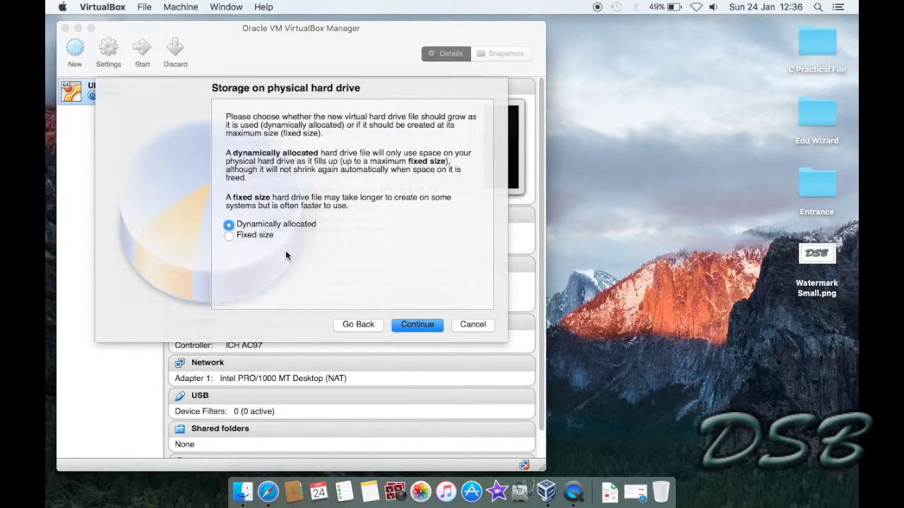
{"action": "left_click", "coordinate": [254, 241]}
{"action": "left_click", "coordinate": [415, 325]}
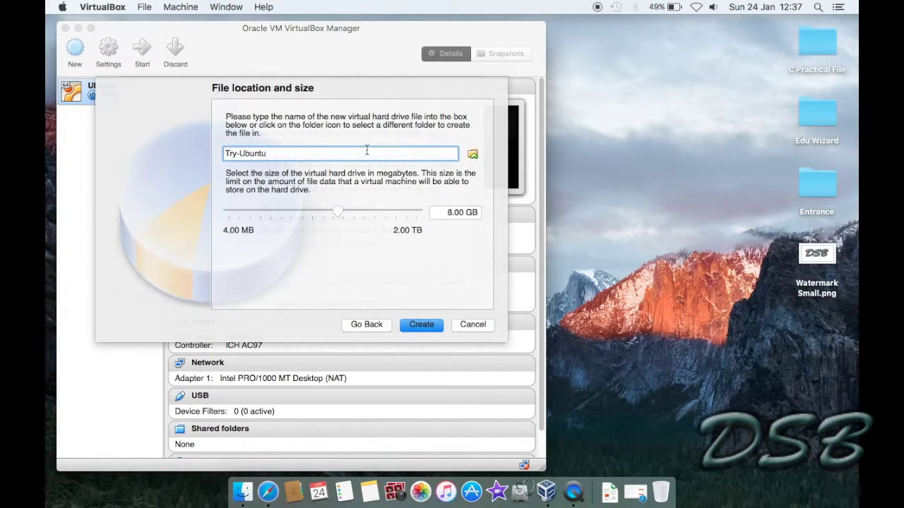
Save the disk as Try-Ubunutu HDD on the Desktop and create it at 8.00 GB.
{"action": "type", "text": "HDD"}
{"action": "left_click", "coordinate": [472, 155]}
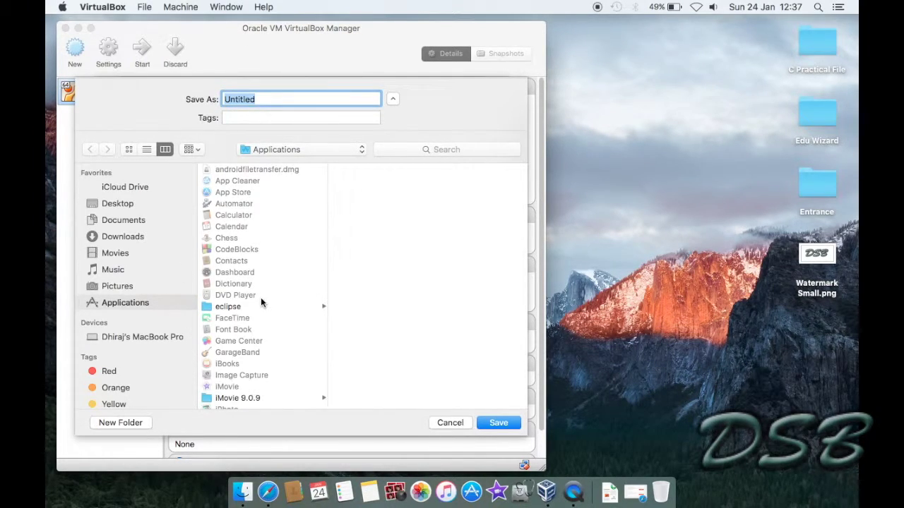
{"action": "scroll", "coordinate": [261, 302], "scroll_direction": "down", "scroll_amount": 10}
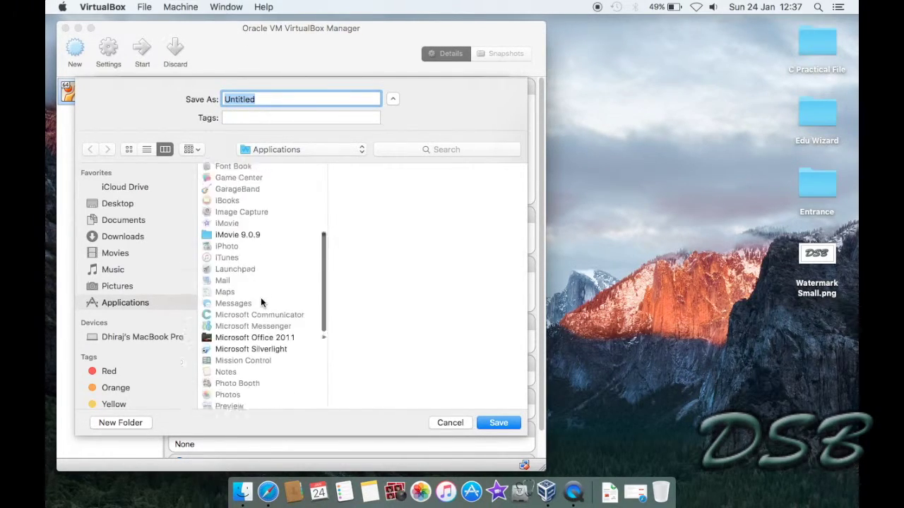
{"action": "left_click", "coordinate": [142, 206]}
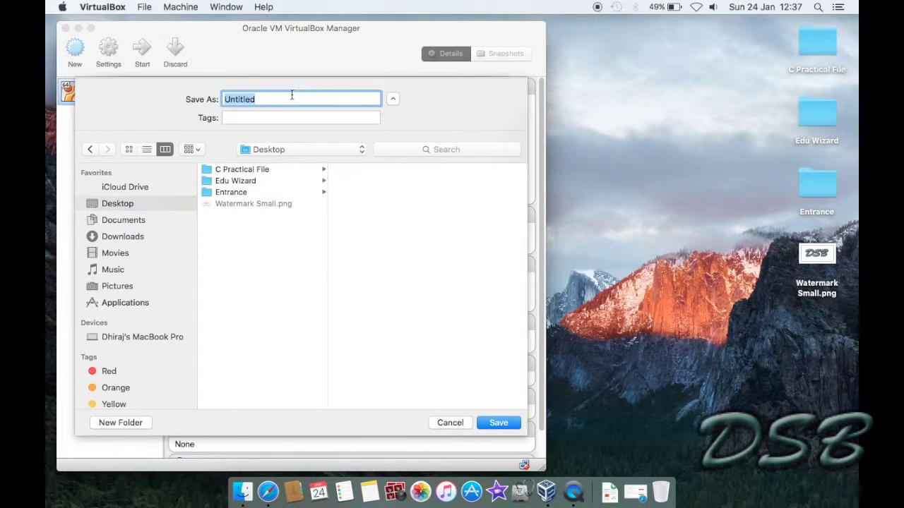
{"action": "type", "text": "Try-Ubunutu HDD"}
{"action": "left_click", "coordinate": [498, 424]}
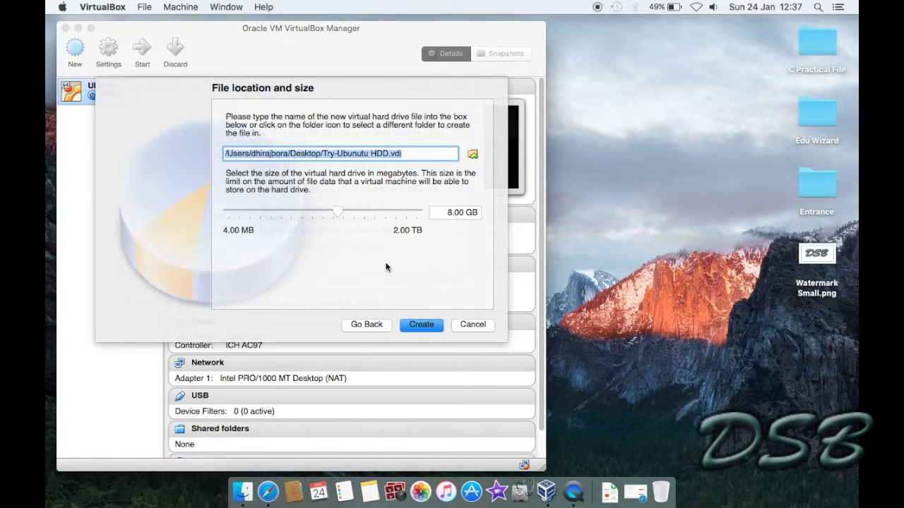
{"action": "left_click", "coordinate": [422, 326]}
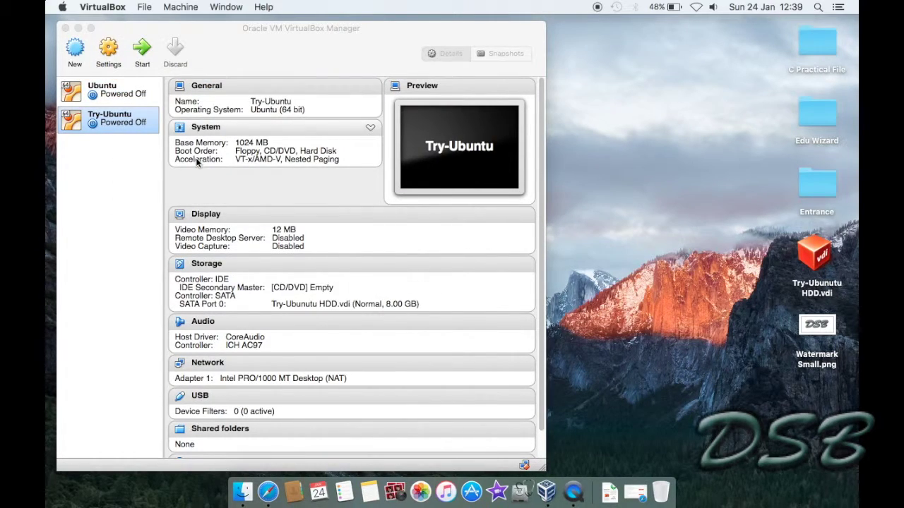
After the fixed-size disk finishes creating, return focus to the VirtualBox Manager window.
{"action": "left_click", "coordinate": [120, 122]}
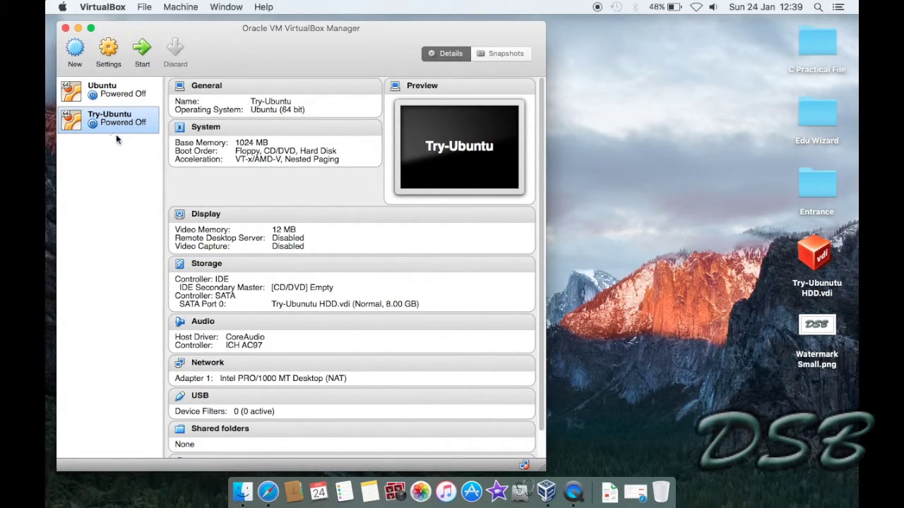
Start Try-Ubuntu with ubuntu-14.04.2-desktop-amd64.iso from Applications as the start-up disk.
{"action": "double_click", "coordinate": [115, 118]}
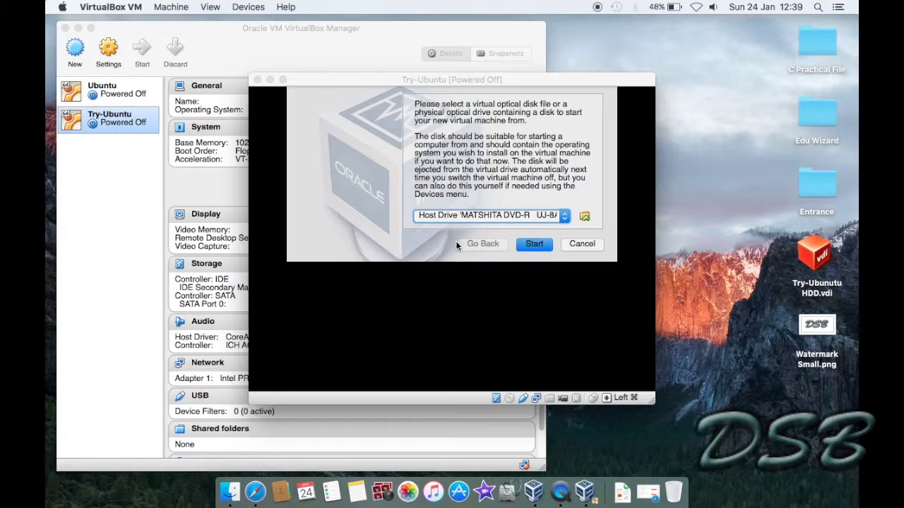
{"action": "left_click", "coordinate": [586, 217]}
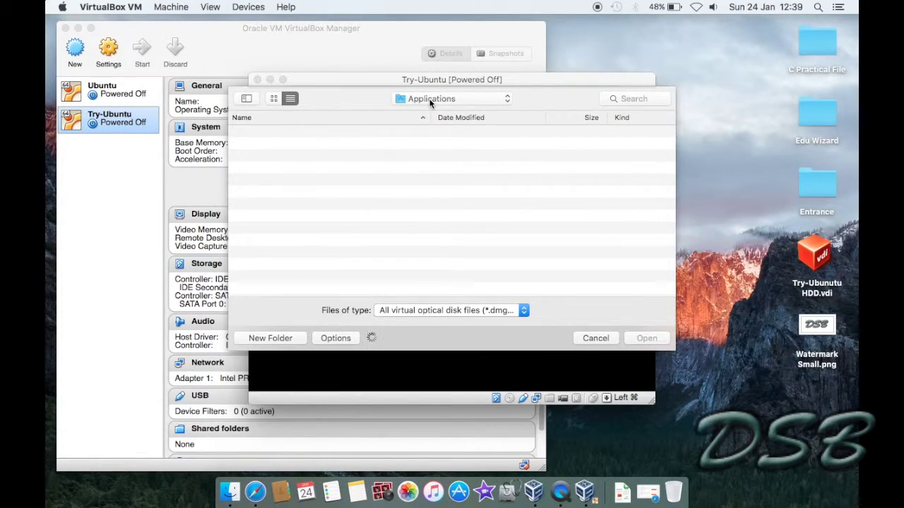
{"action": "scroll", "coordinate": [318, 235], "scroll_direction": "down", "scroll_amount": 15}
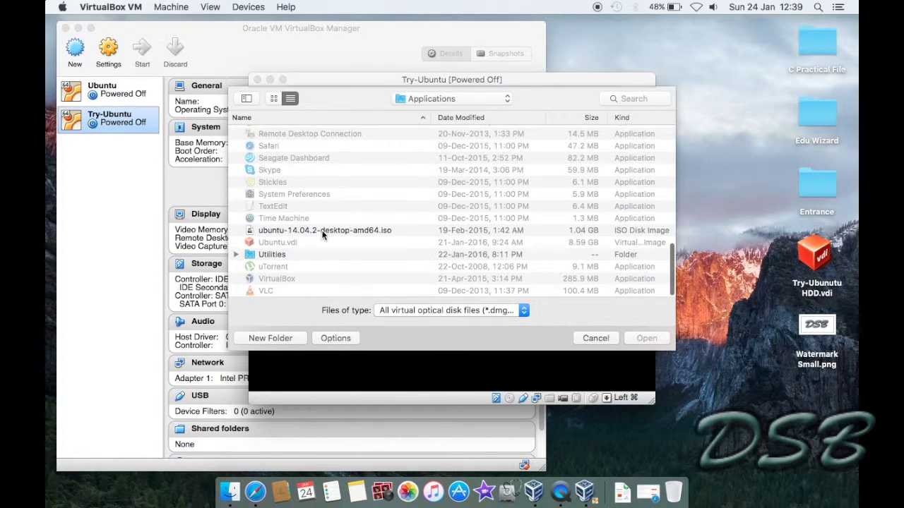
{"action": "left_click", "coordinate": [317, 231]}
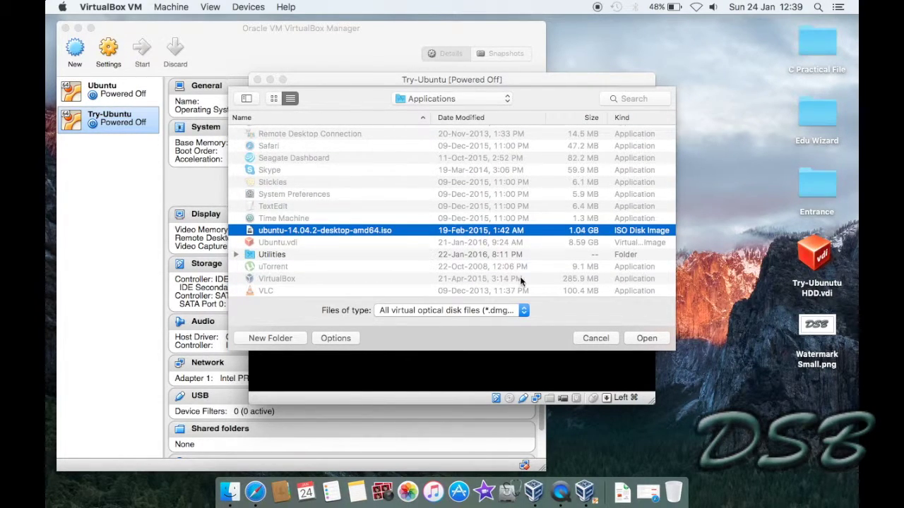
{"action": "left_click", "coordinate": [653, 340]}
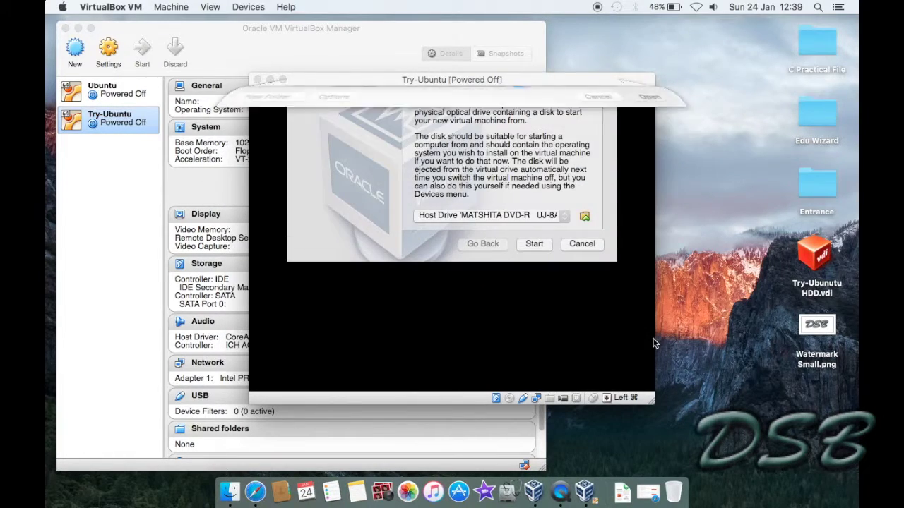
{"action": "left_click", "coordinate": [534, 244]}
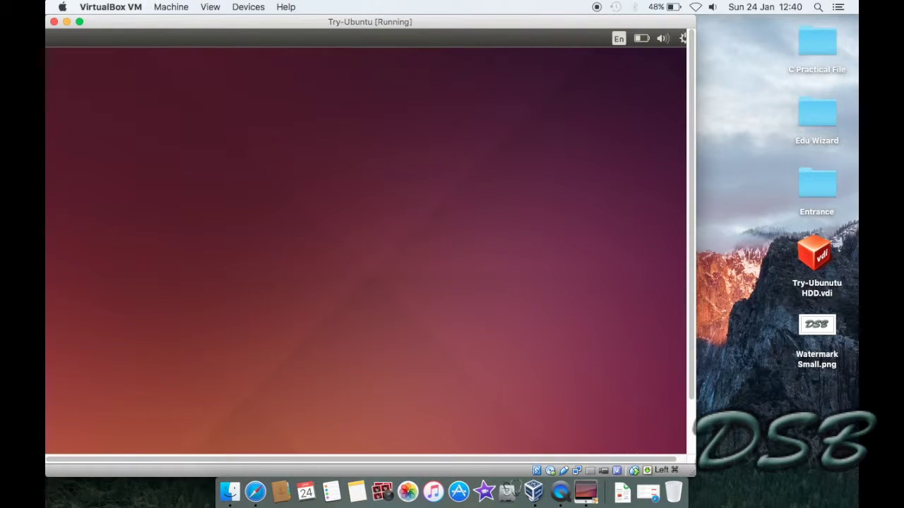
Once the VM boots to the Ubuntu desktop, make the Try-Ubuntu window full screen.
{"action": "left_click", "coordinate": [79, 22]}
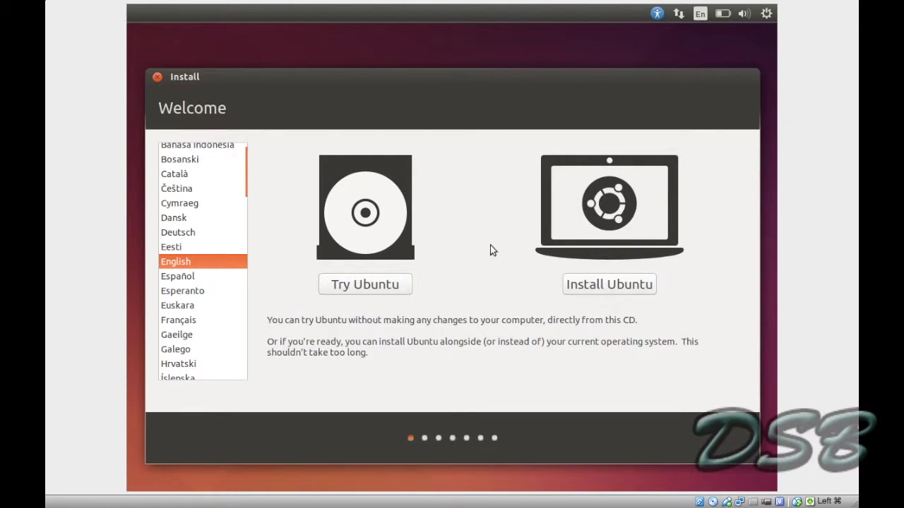
Choose Install Ubuntu with English selected on the Welcome screen.
{"action": "left_click", "coordinate": [577, 285]}
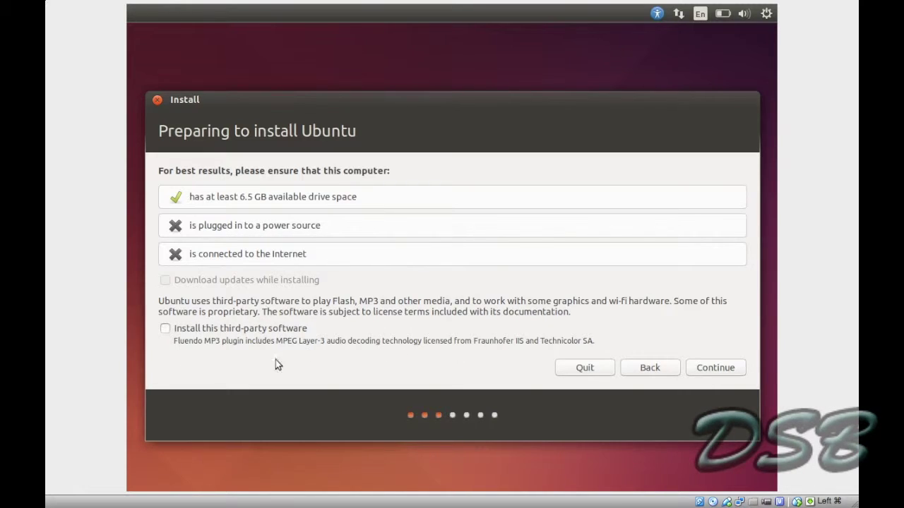
Continue past the requirements, pick Erase disk and install Ubuntu, and confirm the partition changes.
{"action": "left_click", "coordinate": [706, 361]}
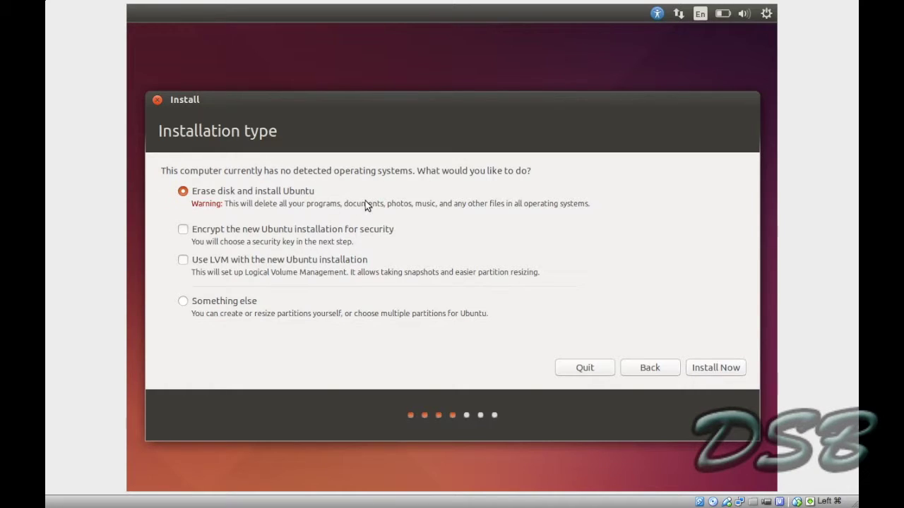
{"action": "left_click", "coordinate": [706, 368]}
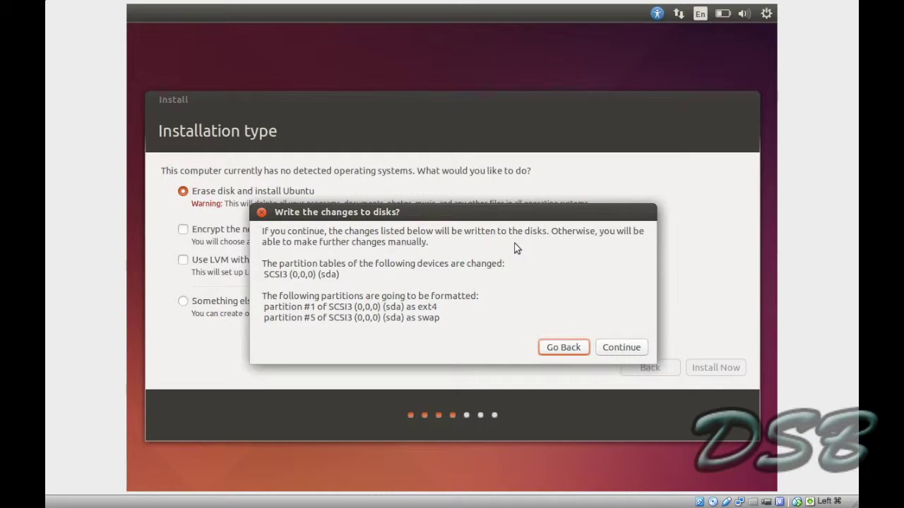
{"action": "left_click", "coordinate": [614, 348]}
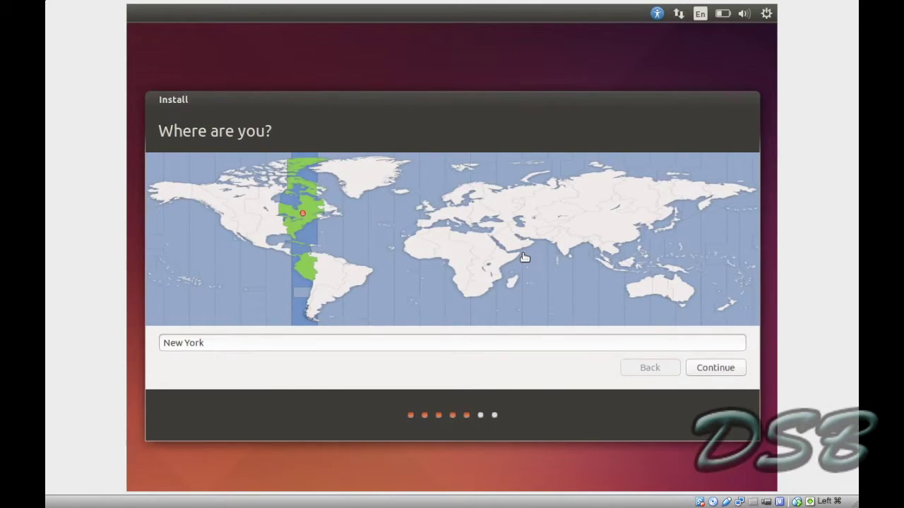
Change the location from New York to New Delhi and continue.
{"action": "left_click", "coordinate": [331, 345]}
{"action": "key", "text": "BackSpace"}
{"action": "key", "text": "BackSpace"}
{"action": "key", "text": "BackSpace"}
{"action": "key", "text": "BackSpace"}
{"action": "key", "text": "BackSpace"}
{"action": "key", "text": "BackSpace"}
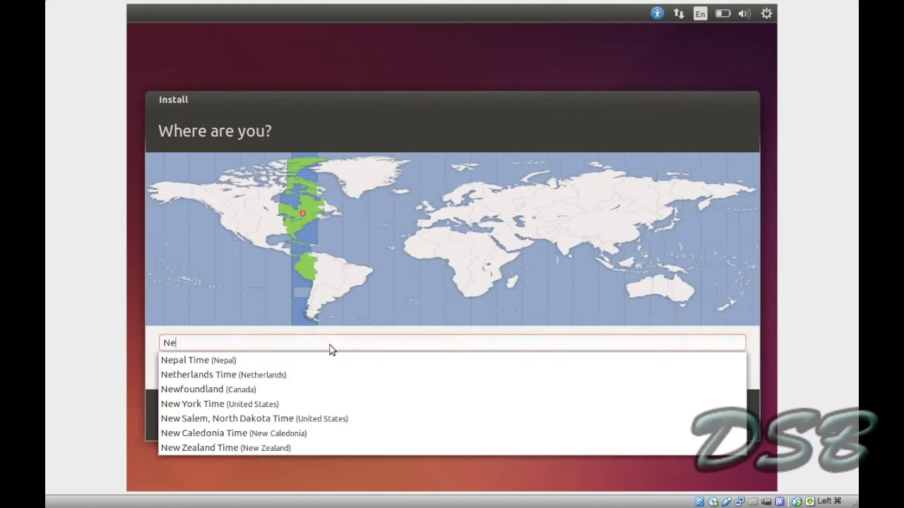
{"action": "type", "text": "w Delhi"}
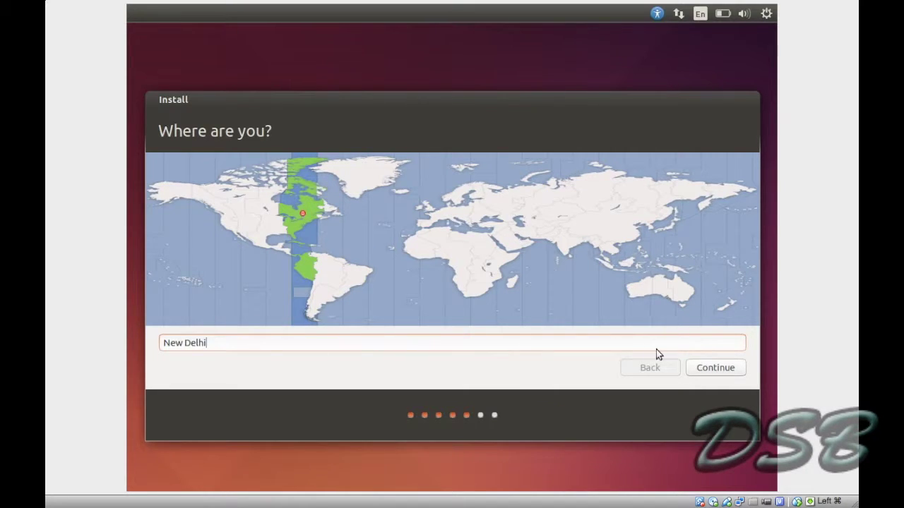
{"action": "left_click", "coordinate": [712, 374]}
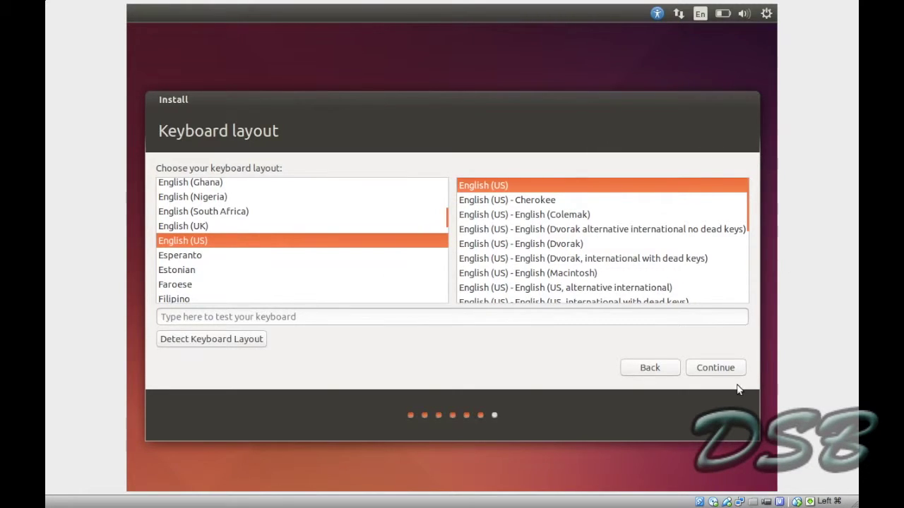
Keep the English (US) keyboard layout and continue past the keyboard step.
{"action": "left_click", "coordinate": [725, 366]}
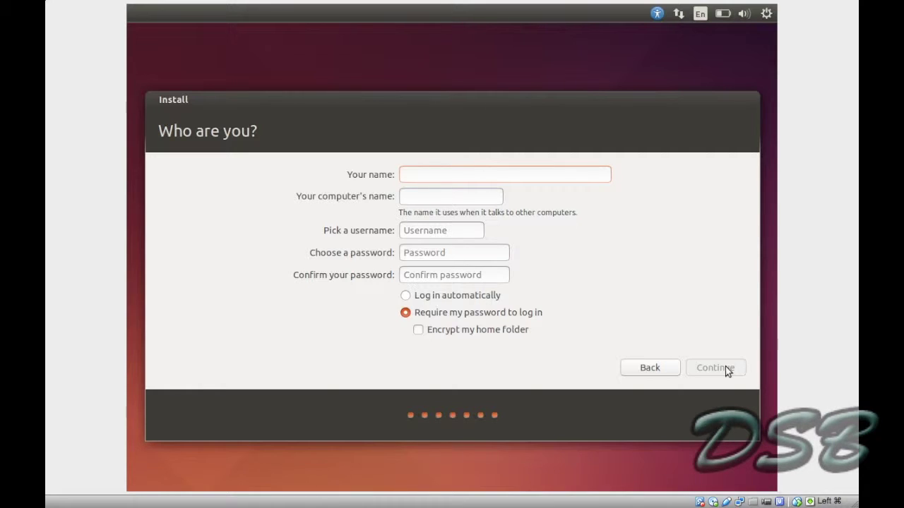
Enter the account name, set and confirm the password, choose automatic login, and start installing.
{"action": "type", "text": "DSB"}
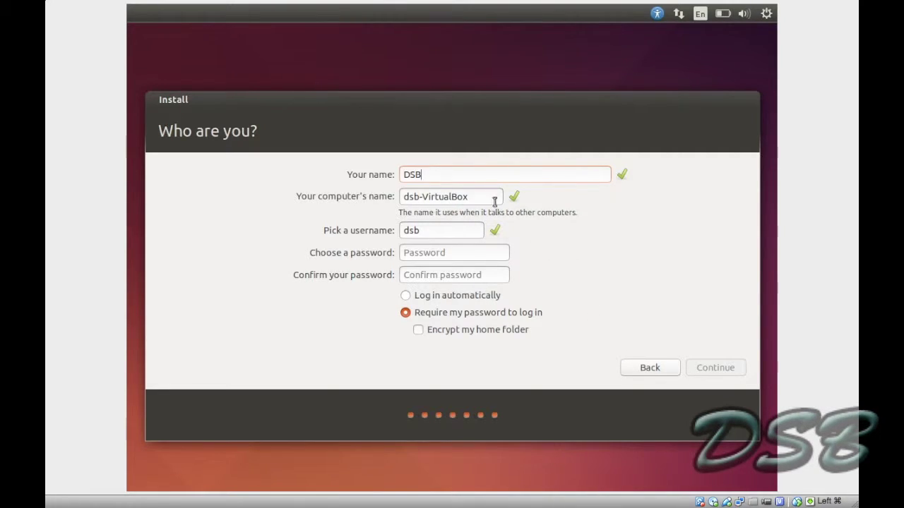
{"action": "left_click", "coordinate": [424, 255]}
{"action": "type", "text": "dsb"}
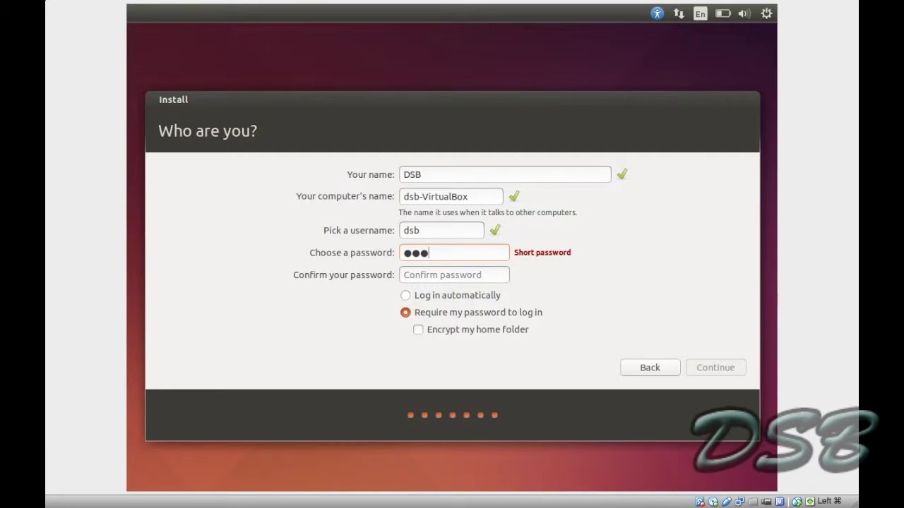
{"action": "type", "text": "password"}
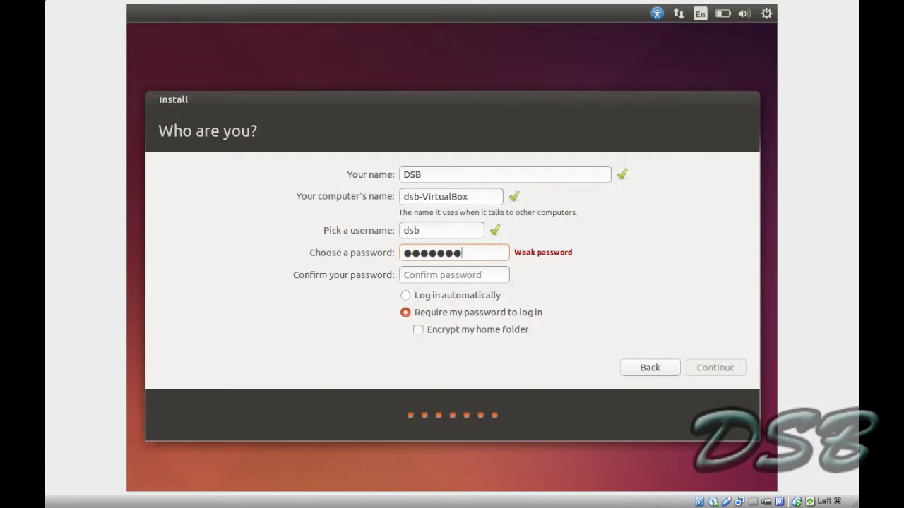
{"action": "key", "text": "Tab"}
{"action": "type", "text": "dsbpassword"}
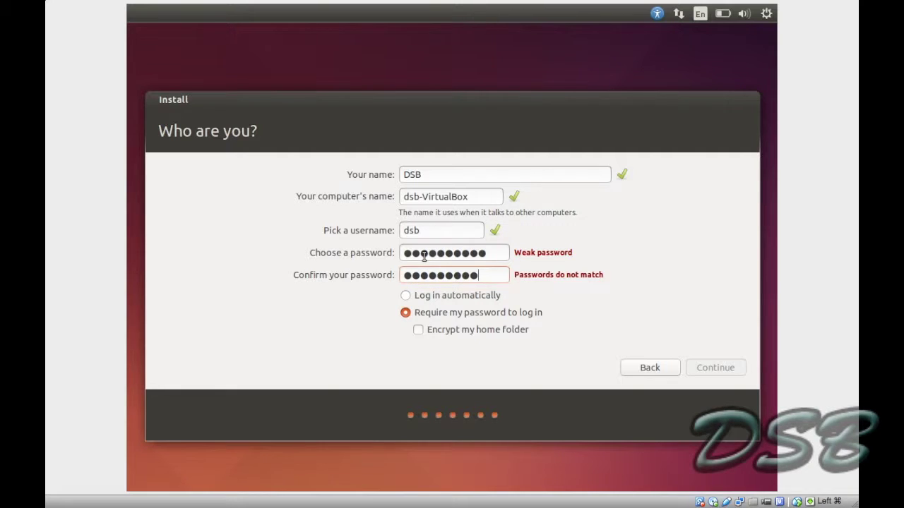
{"action": "left_click", "coordinate": [406, 295]}
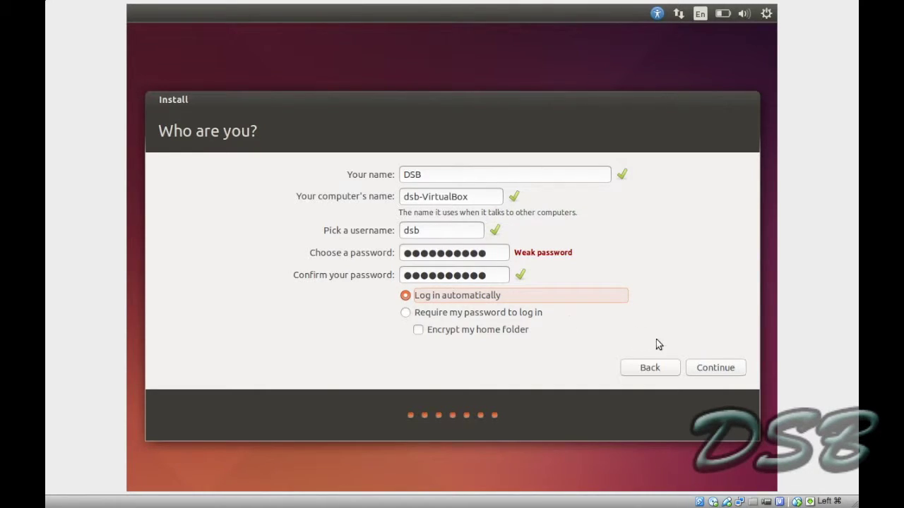
{"action": "left_click", "coordinate": [704, 367]}
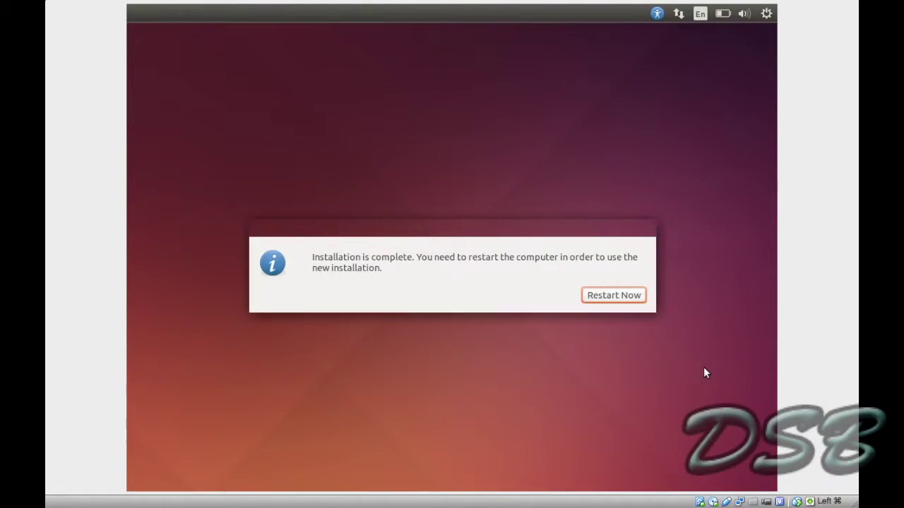
Choose Restart Now in the Installation Complete dialog.
{"action": "left_click", "coordinate": [619, 297]}
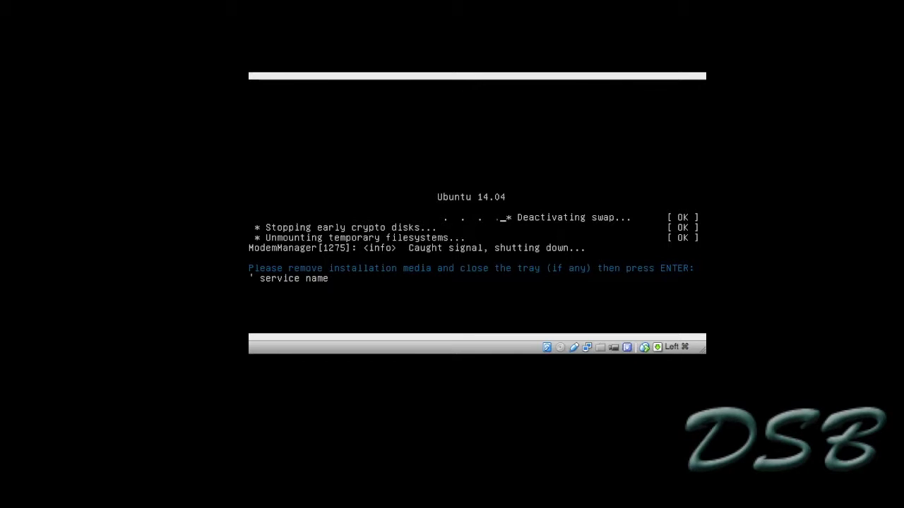
Confirm the installation media is removed so the VM reboots from its disk.
{"action": "key", "text": "Return"}
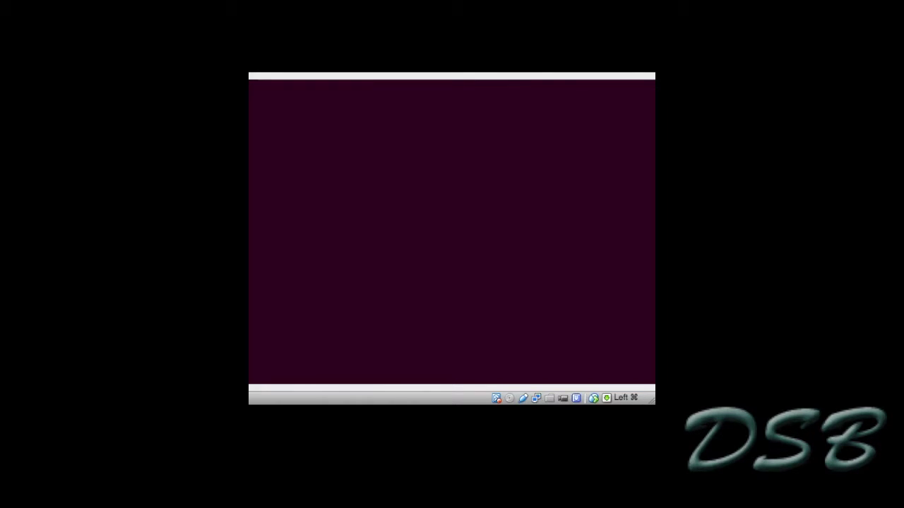
Exit full screen, then shrink the VM window and move it up-right over the Manager.
{"action": "left_click", "coordinate": [80, 21]}
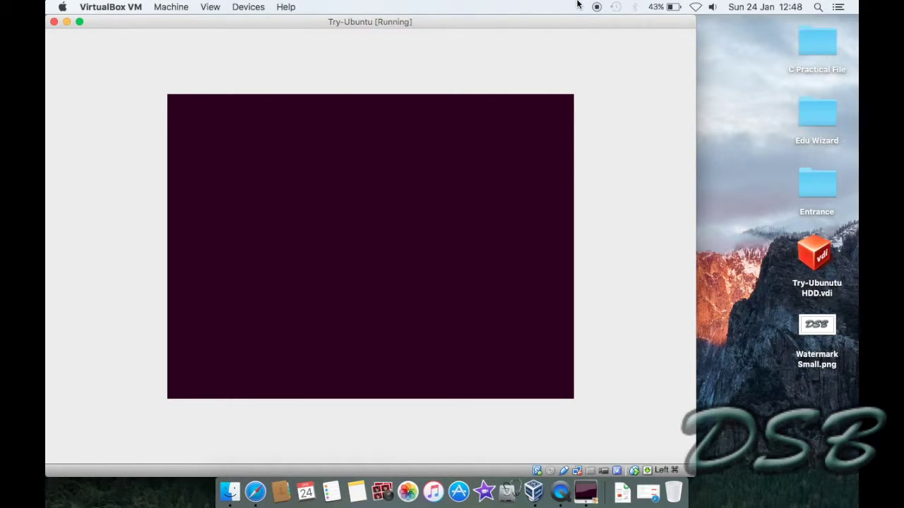
{"action": "left_click_drag", "start_coordinate": [694, 16], "coordinate": [468, 131]}
{"action": "left_click_drag", "start_coordinate": [413, 137], "coordinate": [553, 71]}
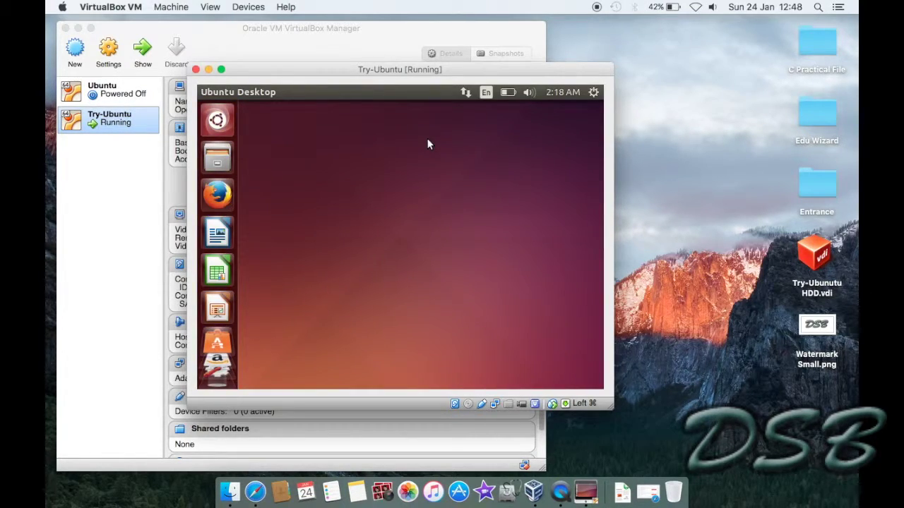
{"action": "left_click", "coordinate": [221, 70]}
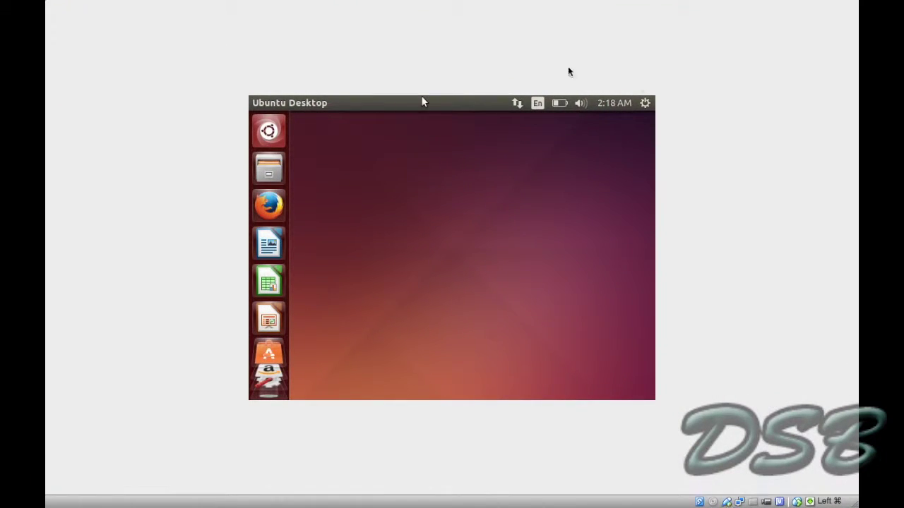
{"action": "mouse_move", "coordinate": [75, 2]}
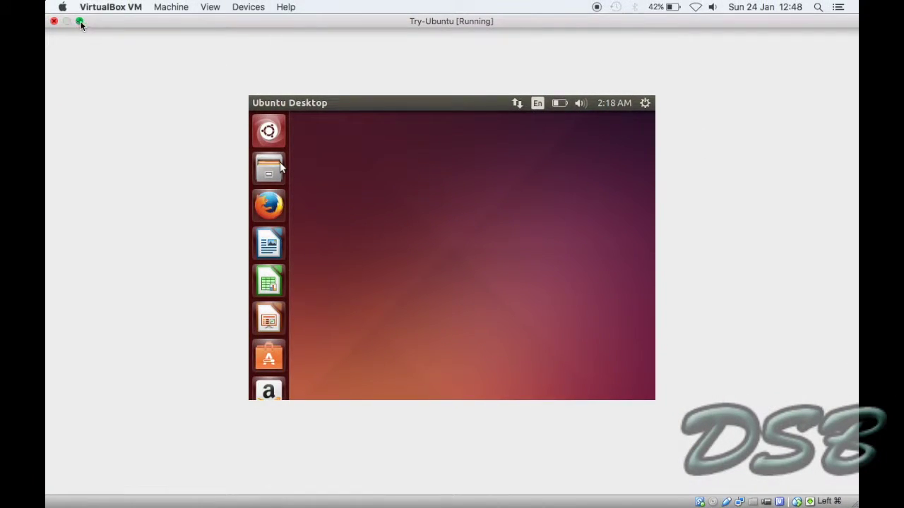
{"action": "left_click", "coordinate": [80, 21]}
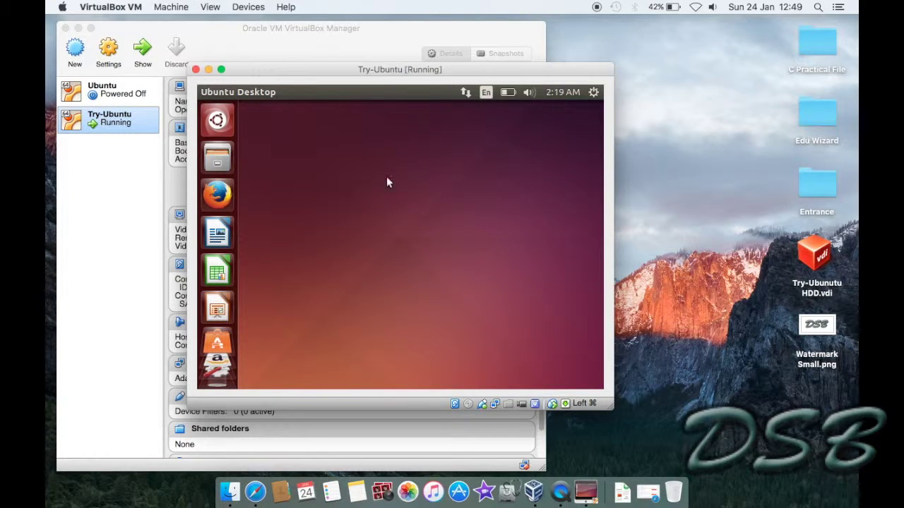
{"action": "left_click", "coordinate": [221, 69]}
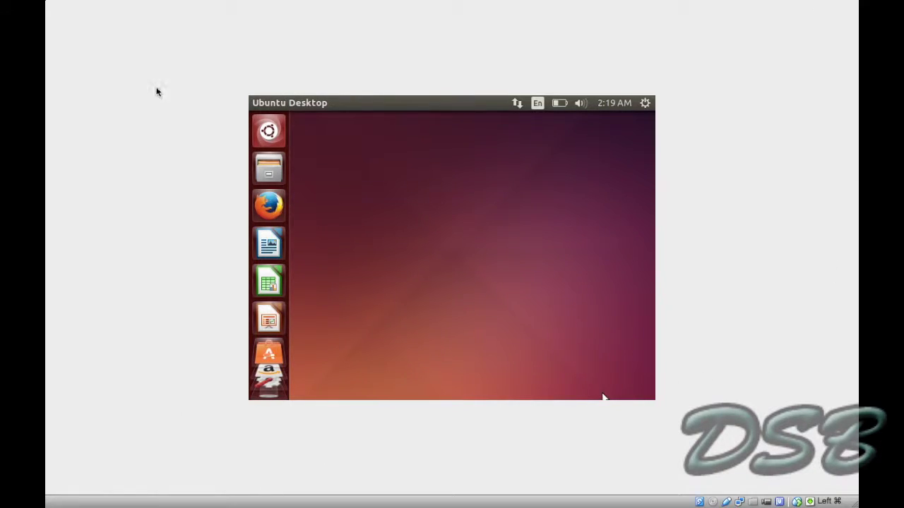
{"action": "mouse_move", "coordinate": [219, 2]}
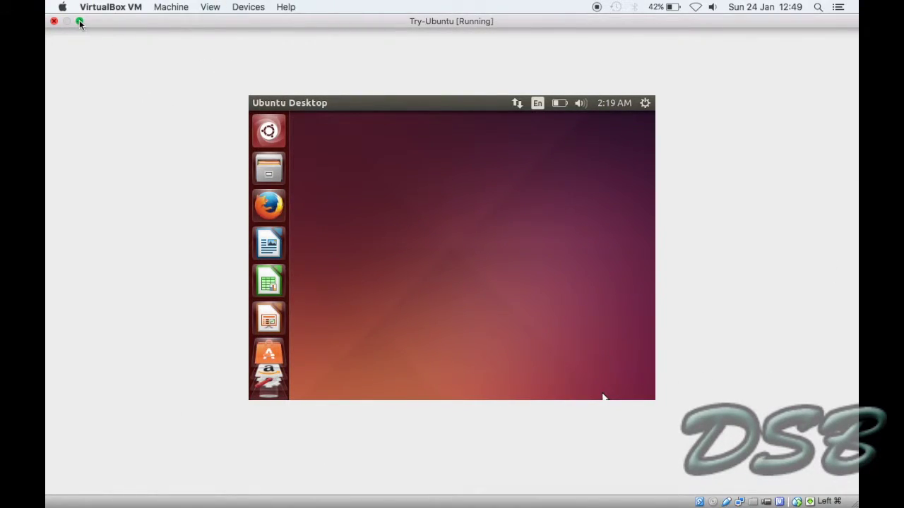
{"action": "left_click", "coordinate": [80, 21]}
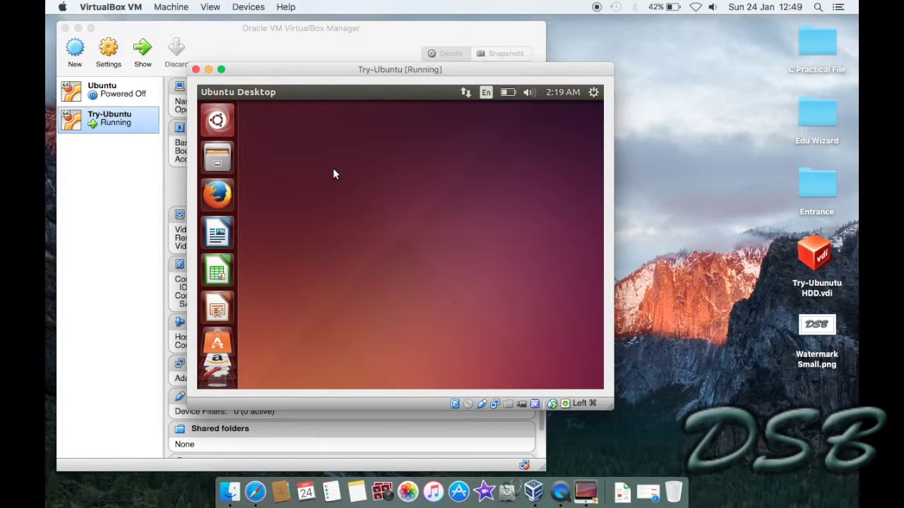